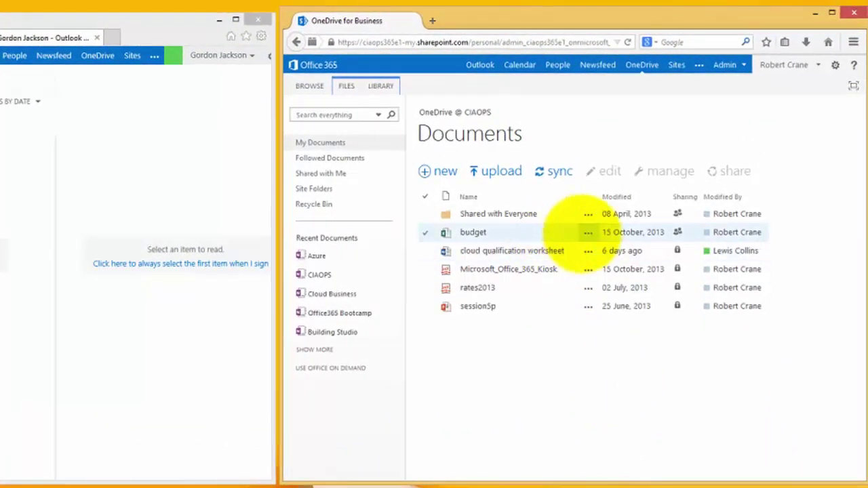
- Start sharing the budget file and invite the colleague by name with the Can edit permission
left_click(424, 232)
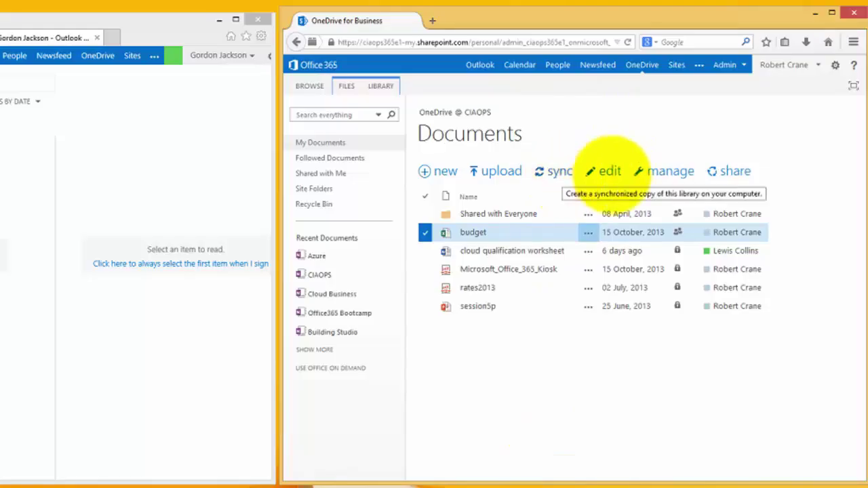
left_click(724, 173)
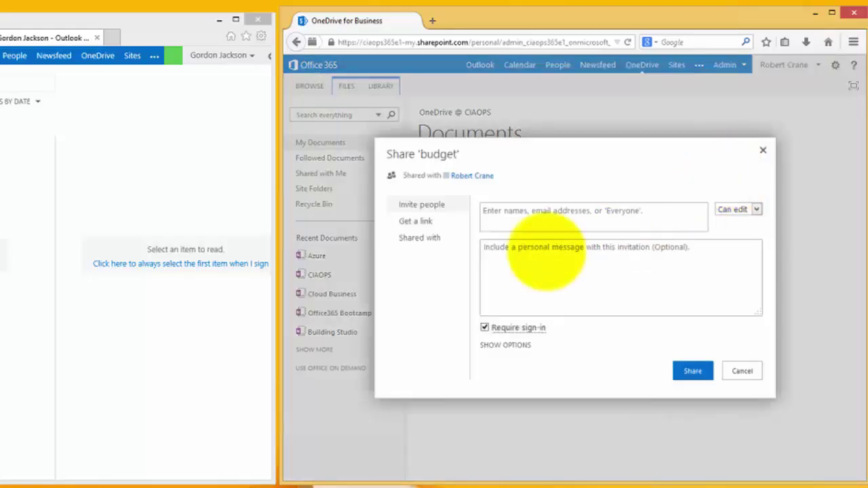
left_click(519, 212)
type("gordon")
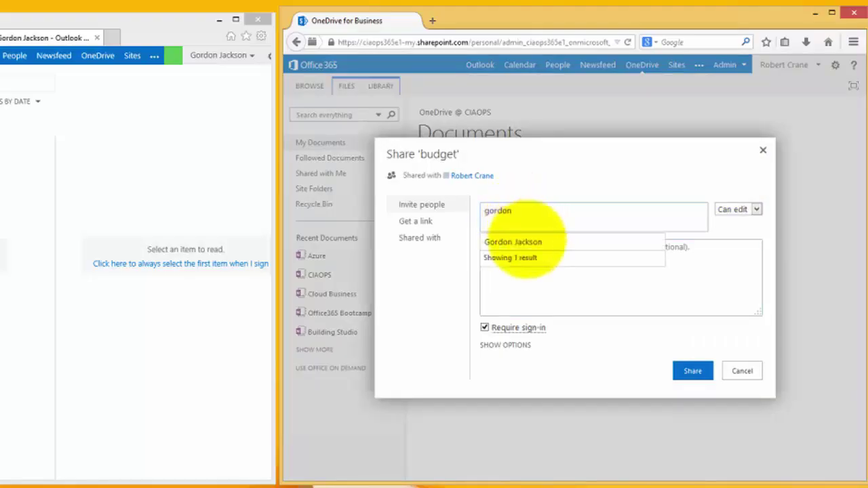
left_click(523, 243)
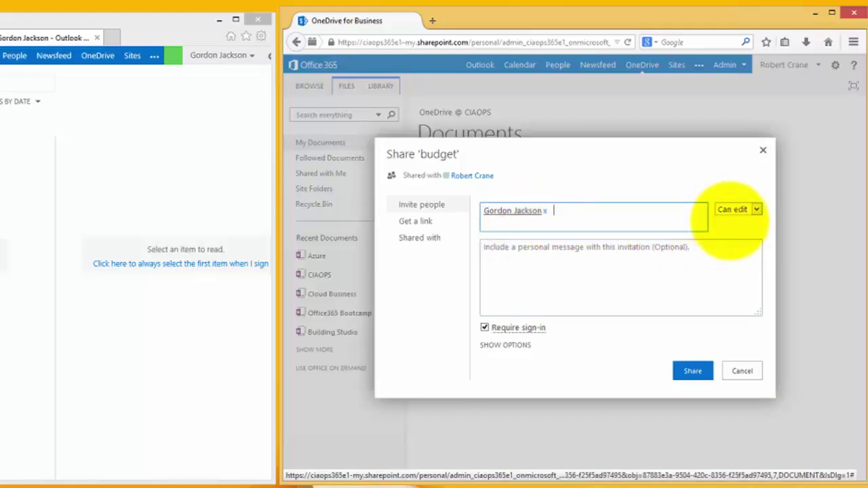
left_click(754, 209)
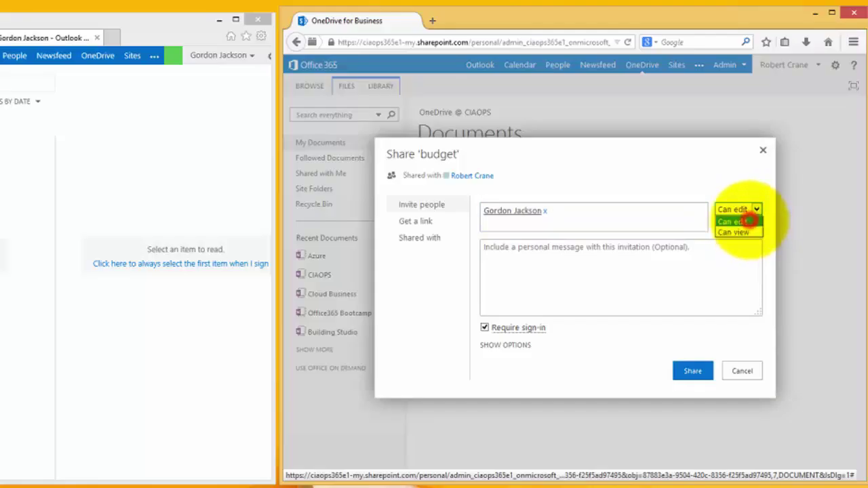
left_click(739, 221)
- Add the message "Here is the file", show the invitation options, share the budget file and deselect it
left_click(521, 250)
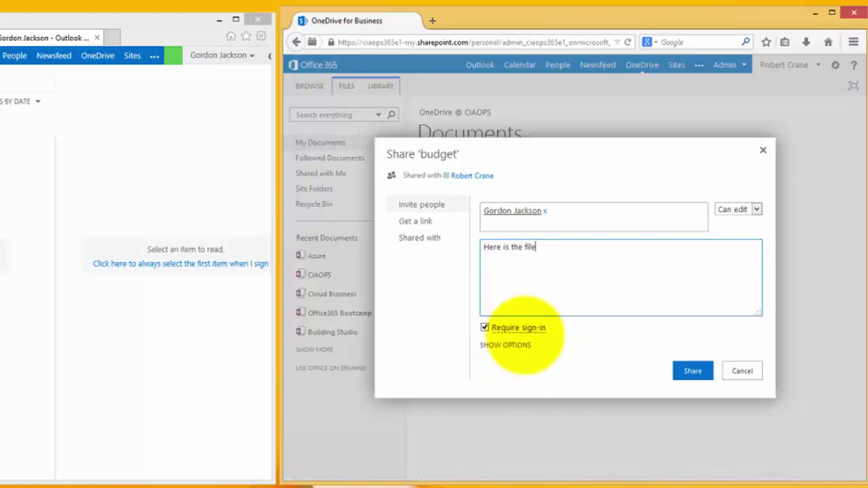
left_click(515, 346)
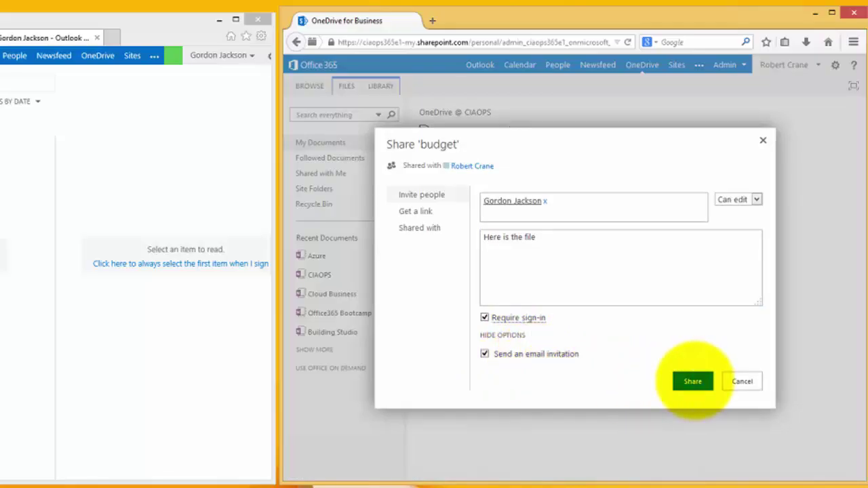
left_click(692, 381)
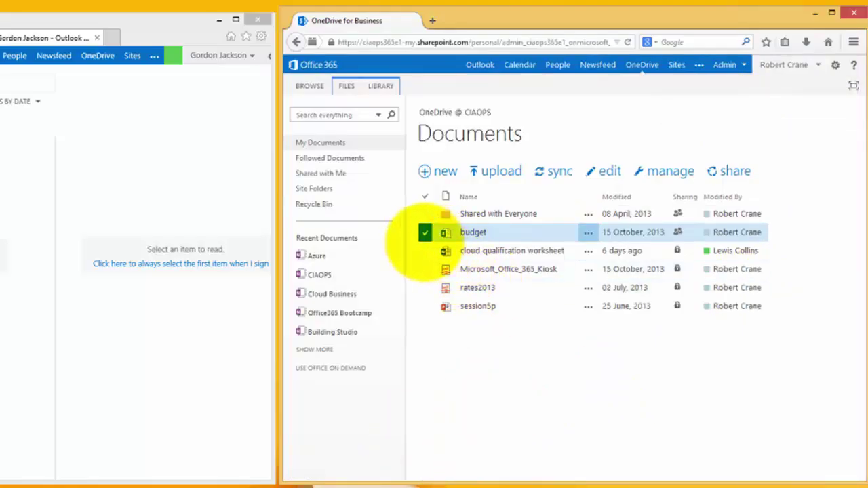
left_click(427, 233)
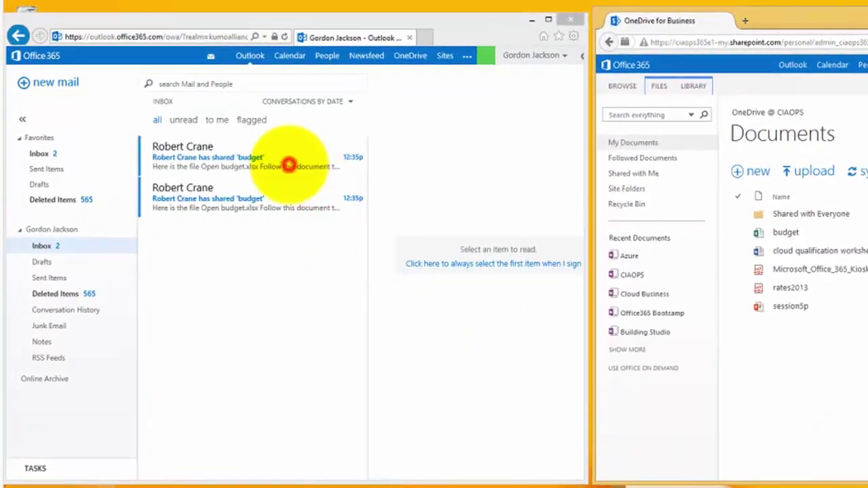
- Open budget.xlsx from the recipient's newest sharing e-mail and edit it in Excel Online
left_click(289, 165)
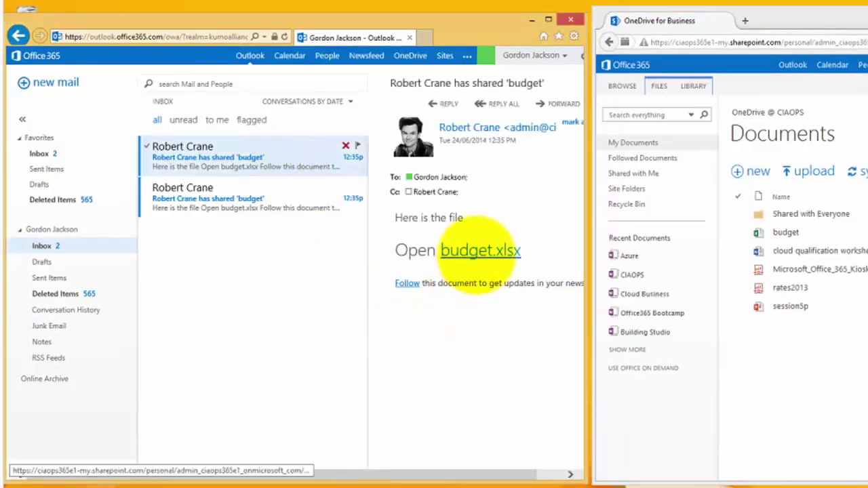
left_click(477, 251)
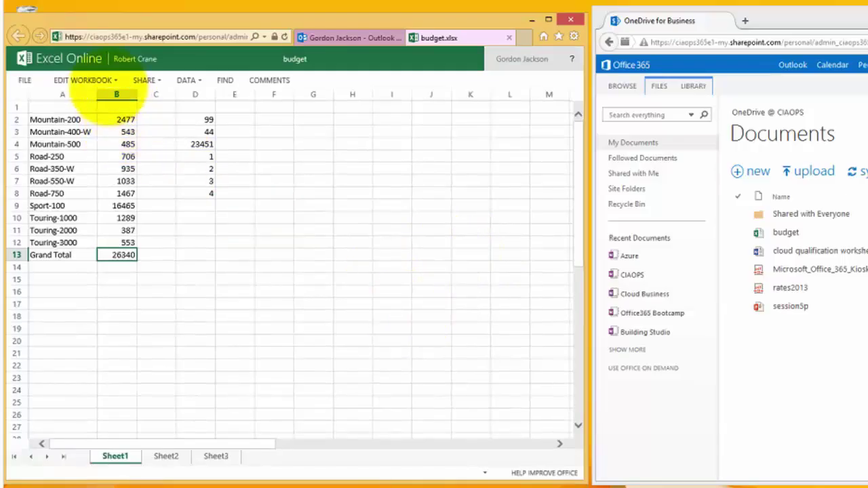
left_click(106, 80)
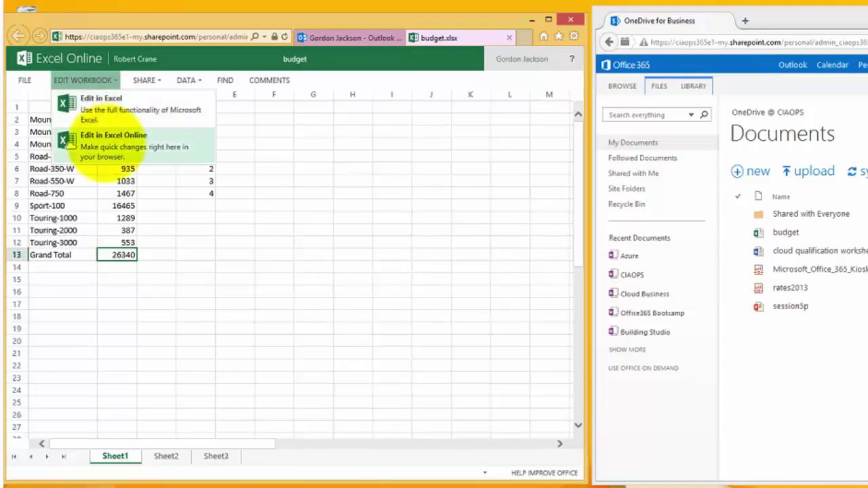
left_click(108, 139)
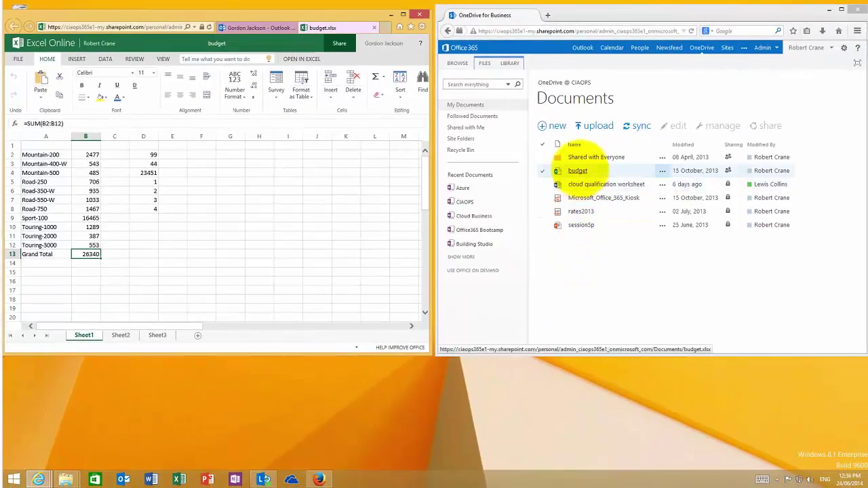
- Open the budget file from the owner's OneDrive documents and edit it in Excel Online as well
left_click(580, 169)
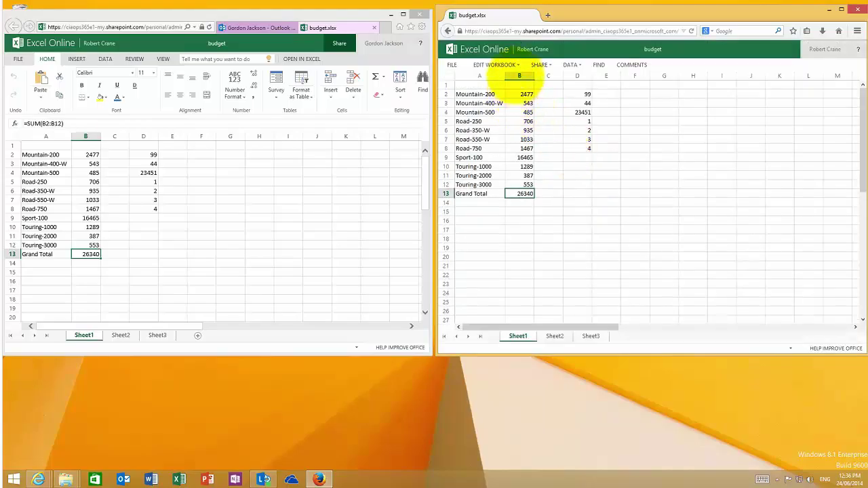
left_click(516, 65)
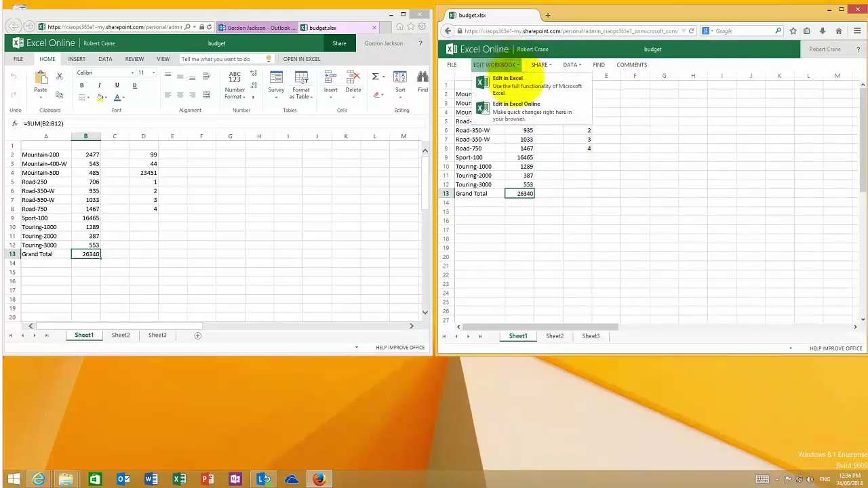
left_click(516, 108)
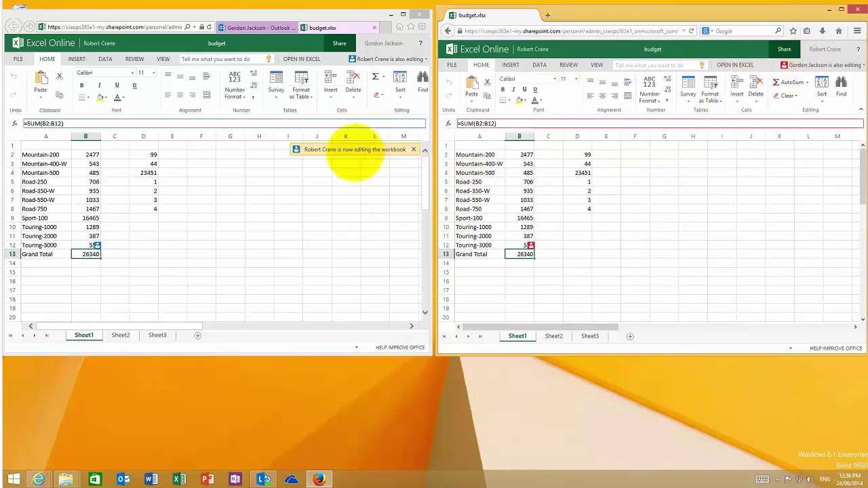
- Dismiss the co-editing notice in the recipient's workbook and set cell D6 to 999
left_click(354, 152)
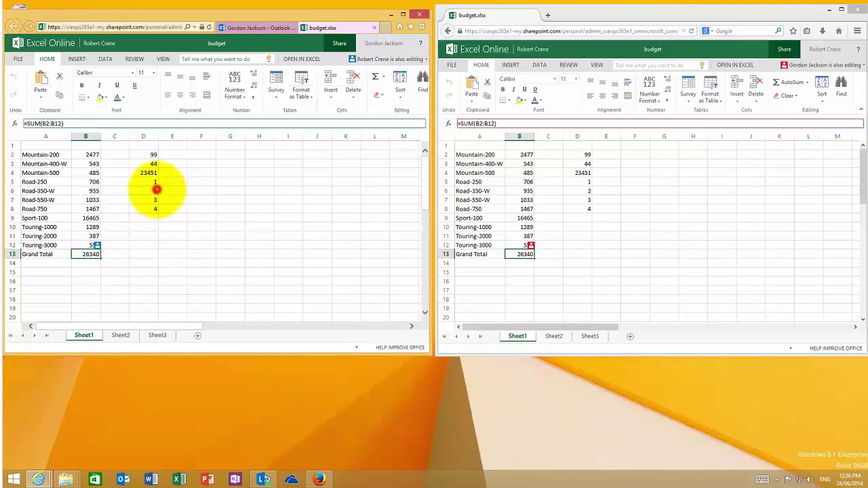
left_click(153, 191)
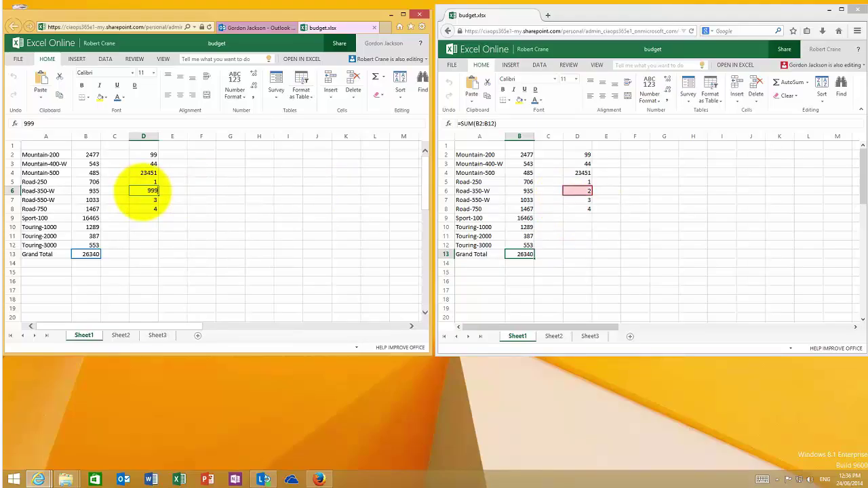
key("Return")
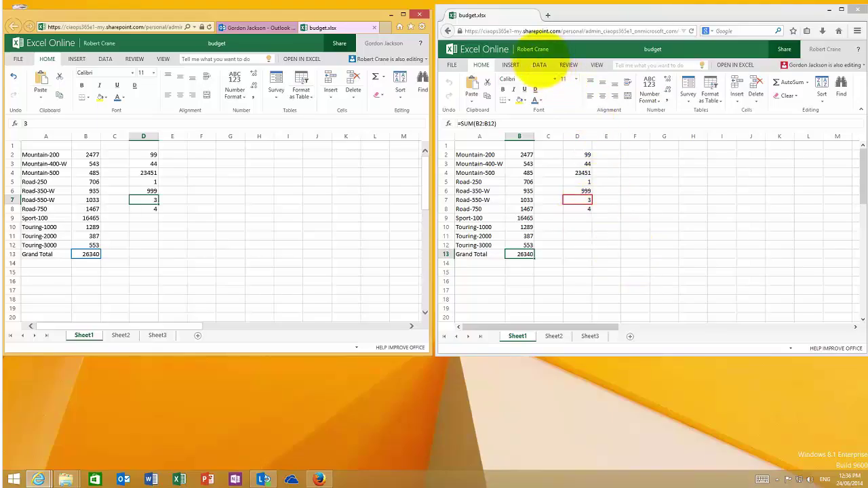
- Leave the budget workbook in both browser windows and return to the owner's OneDrive documents
left_click(533, 48)
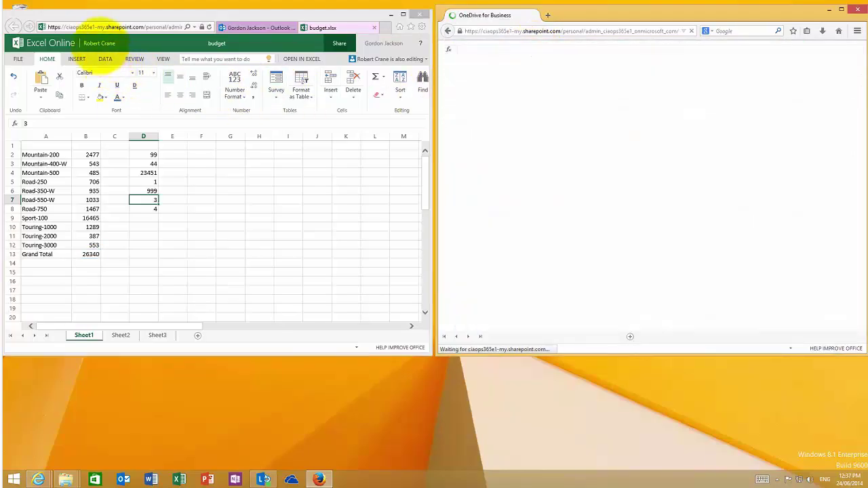
left_click(99, 42)
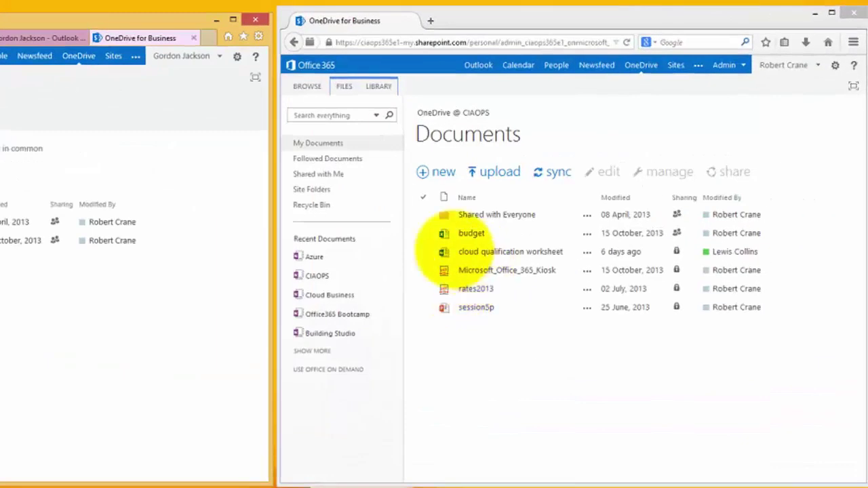
- Examine the budget file's preview and sharing details in the owner's OneDrive, and clear the file selection
left_click(421, 234)
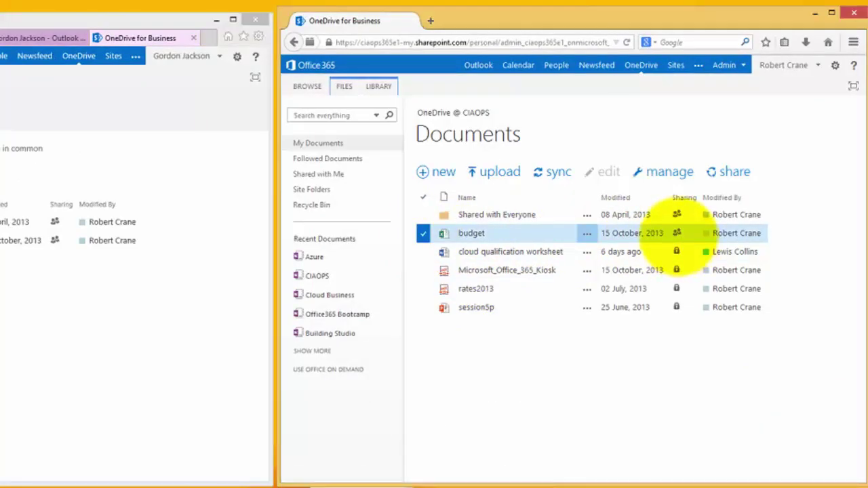
mouse_move(675, 234)
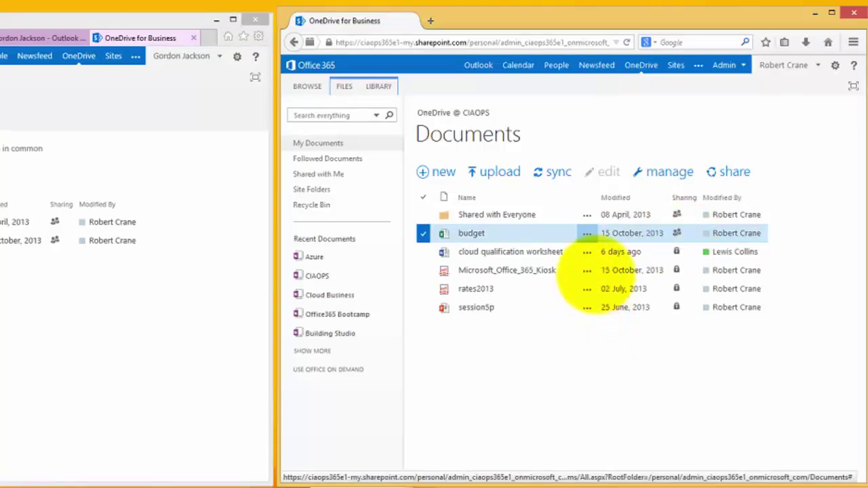
left_click(587, 237)
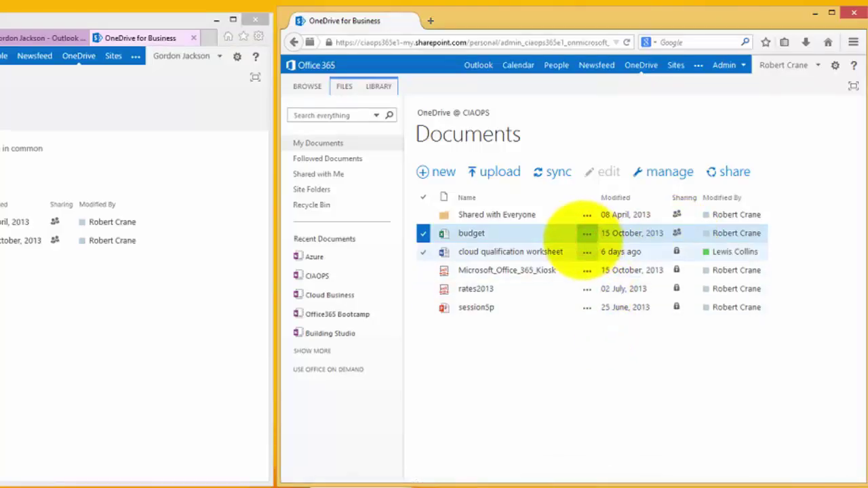
left_click(581, 237)
left_click(586, 233)
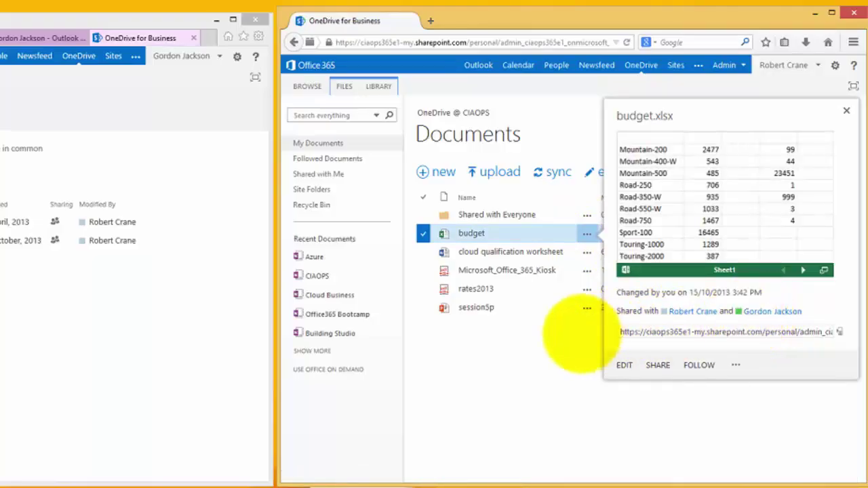
left_click(483, 402)
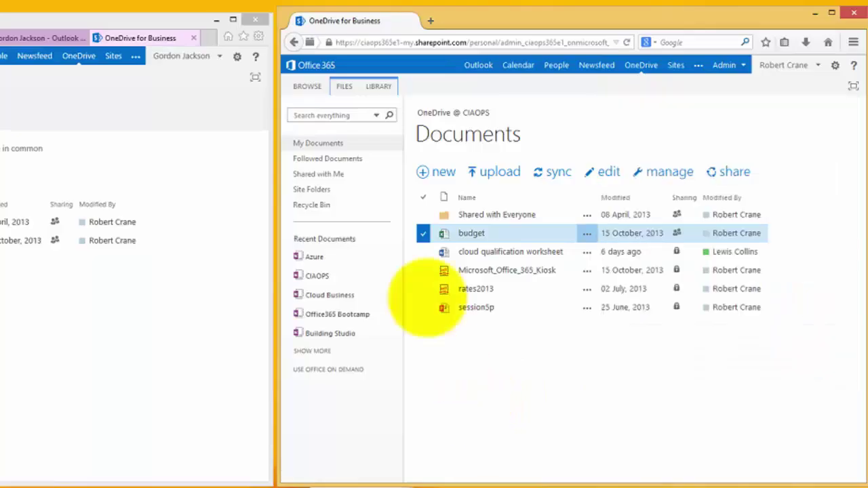
left_click(424, 424)
left_click(509, 425)
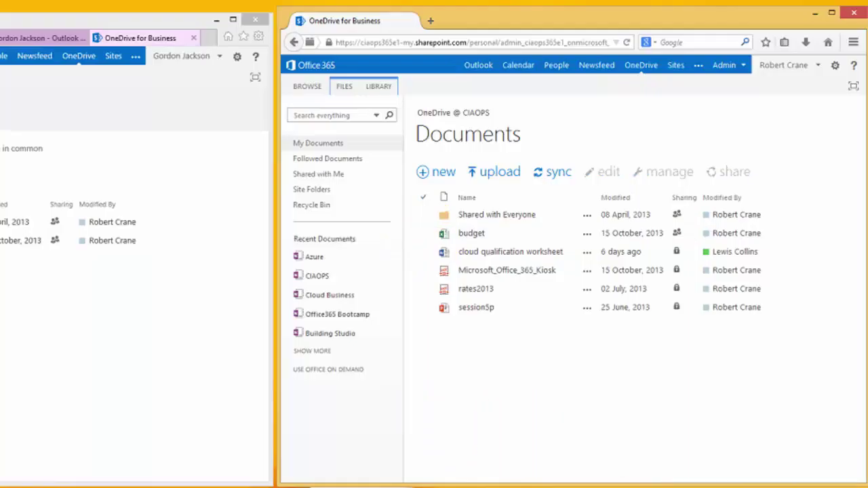
- In the recipient's OneDrive, view the budget workbook from Shared with Me and return to the owner's documents
key("alt+Tab")
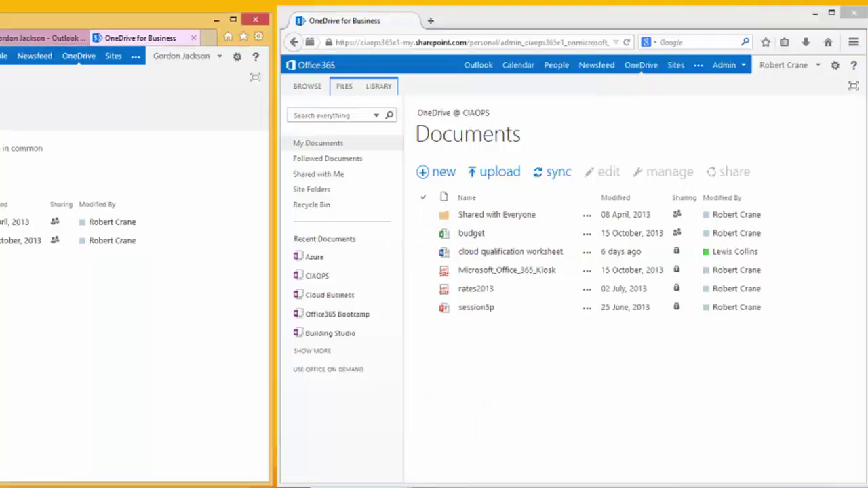
left_click(9, 442)
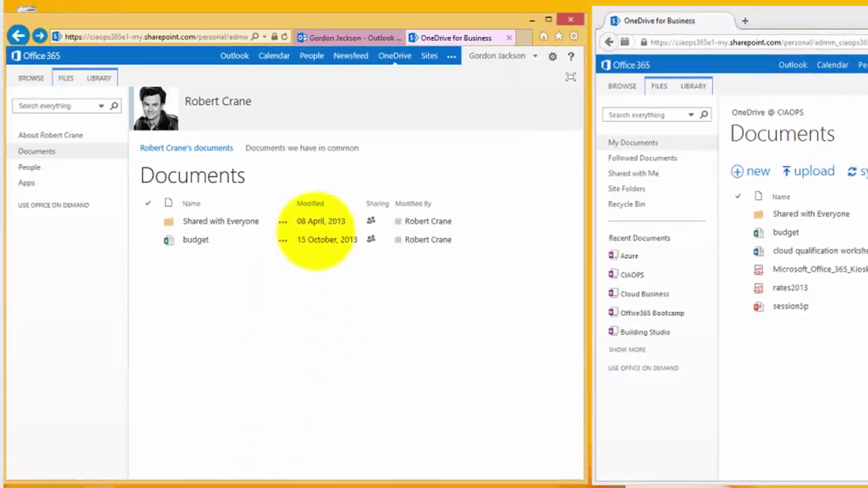
left_click(395, 57)
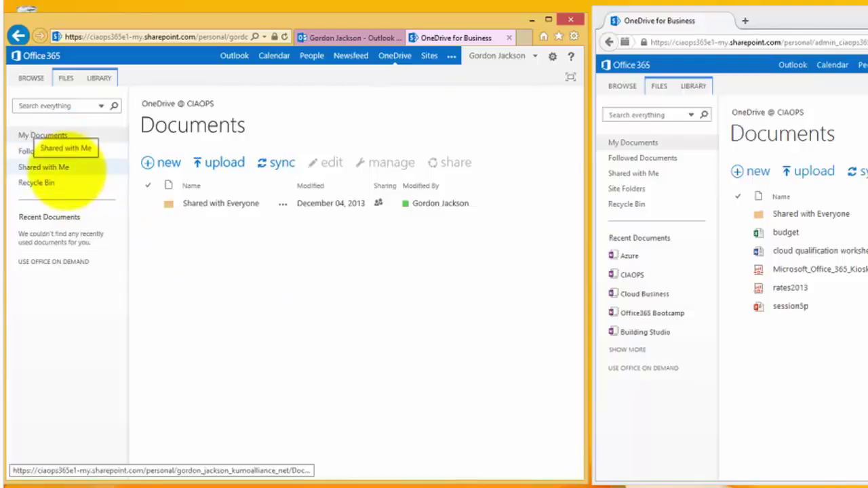
left_click(66, 170)
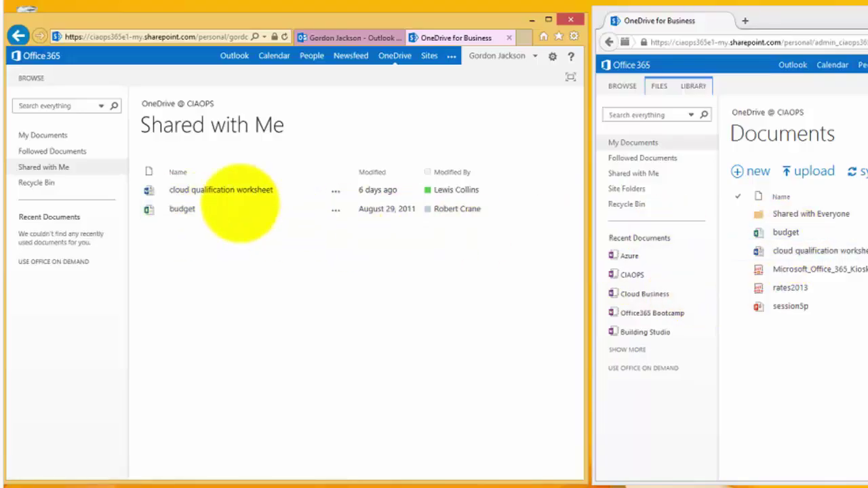
left_click(181, 209)
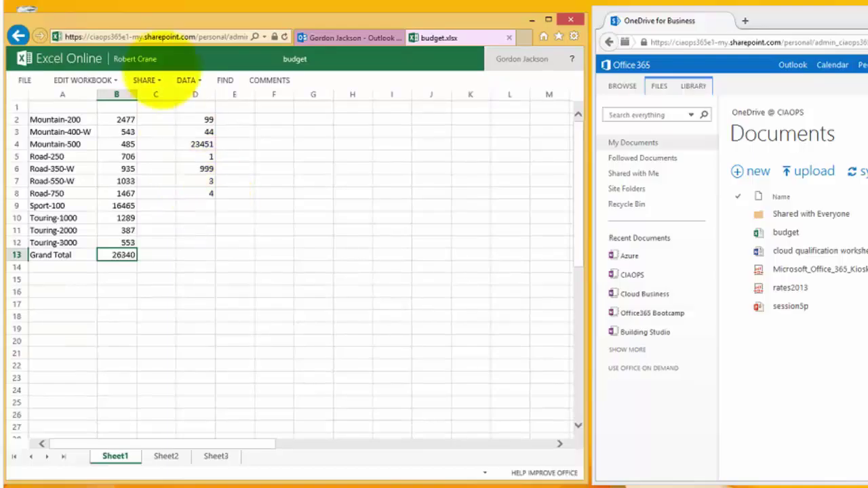
left_click(135, 60)
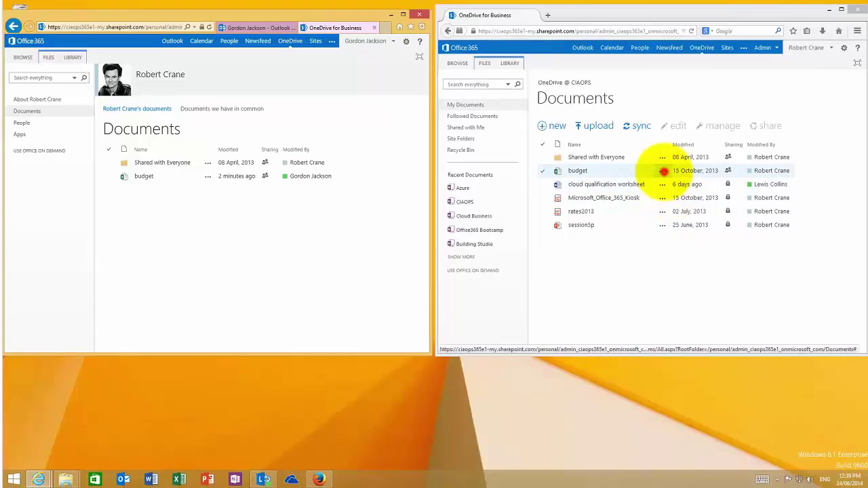
- Review the invitation options for sharing the budget file in the owner's OneDrive, and close them without sharing
left_click(662, 170)
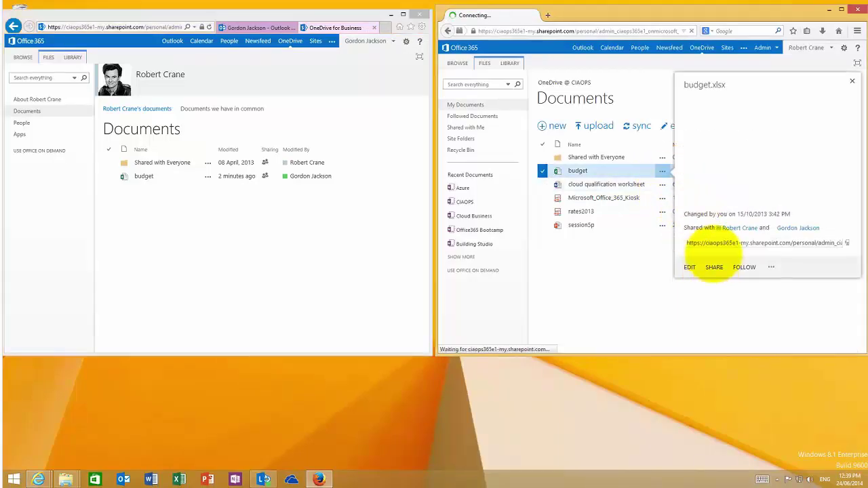
left_click(714, 267)
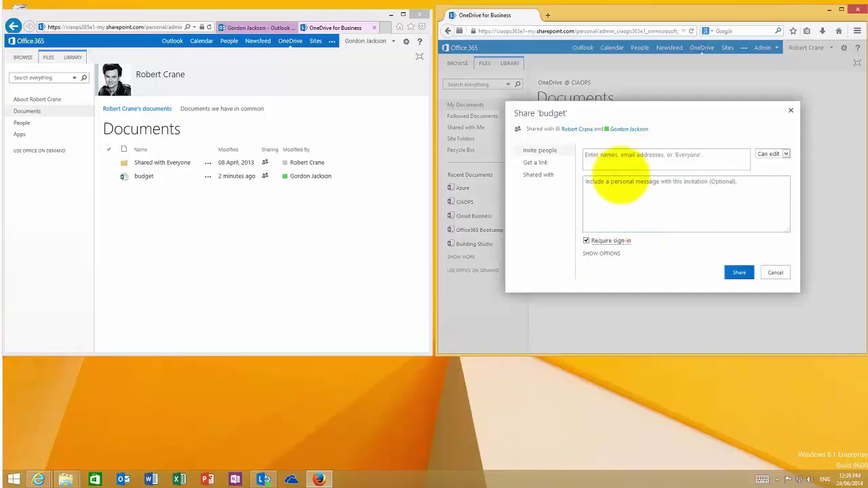
left_click(614, 158)
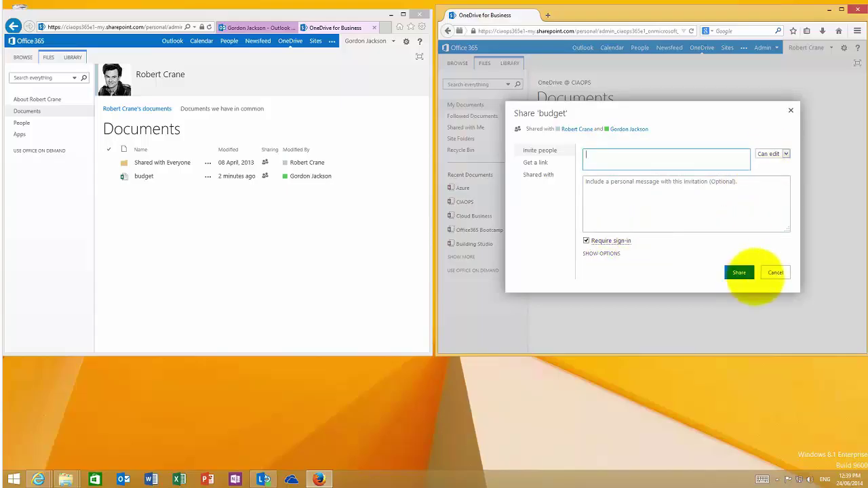
left_click(775, 273)
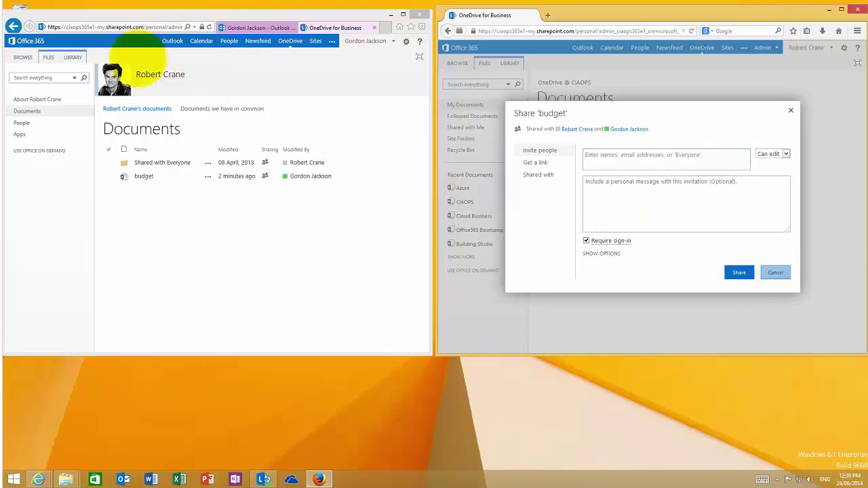
- View the newest budget sharing notification in the recipient's Outlook inbox, and go to Shared with Me in the recipient's OneDrive
left_click(171, 41)
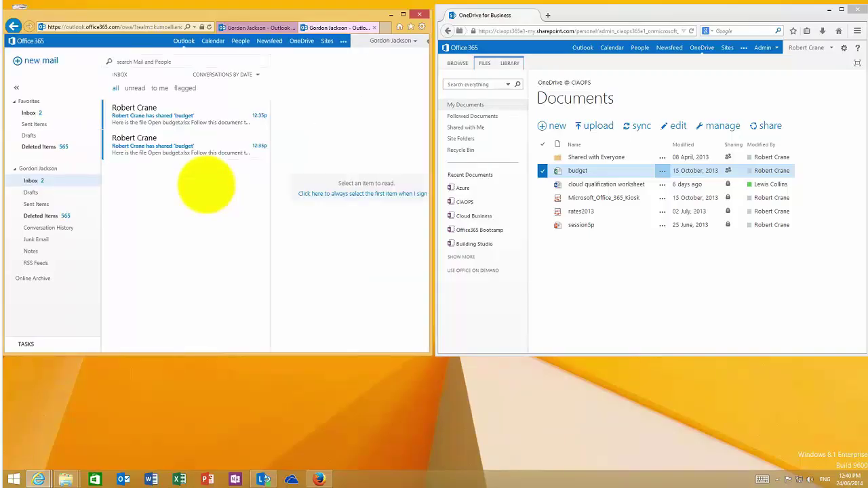
left_click(217, 110)
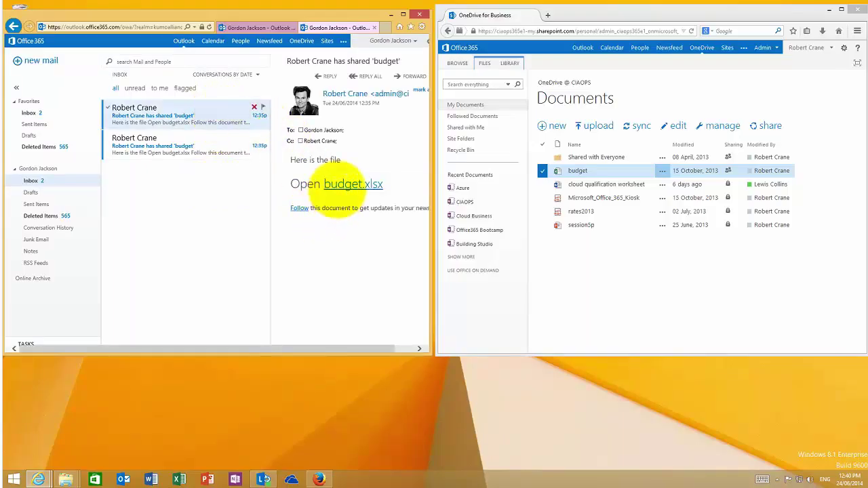
left_click(302, 41)
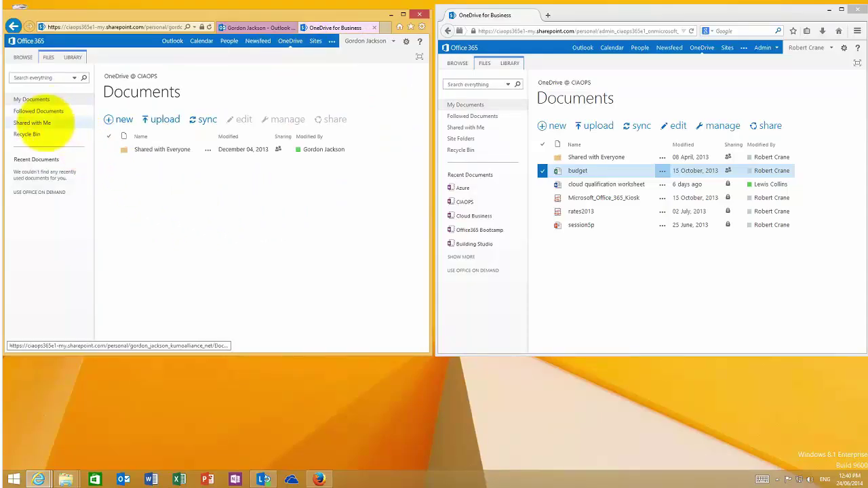
left_click(44, 123)
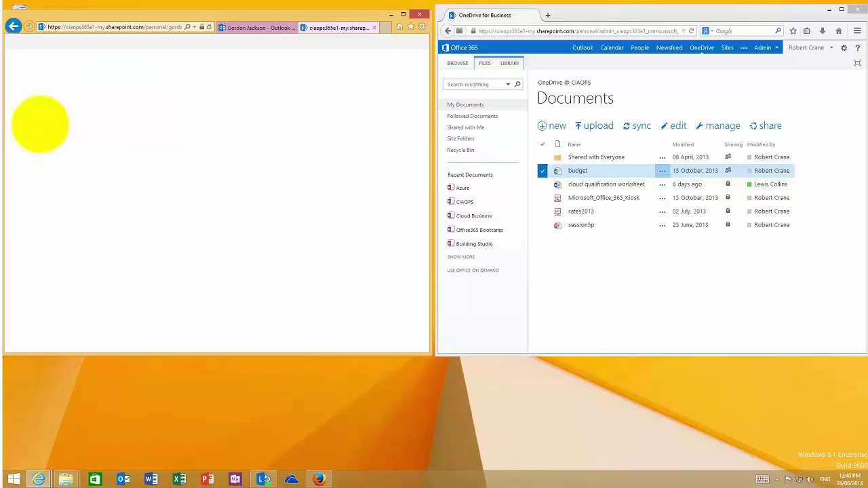